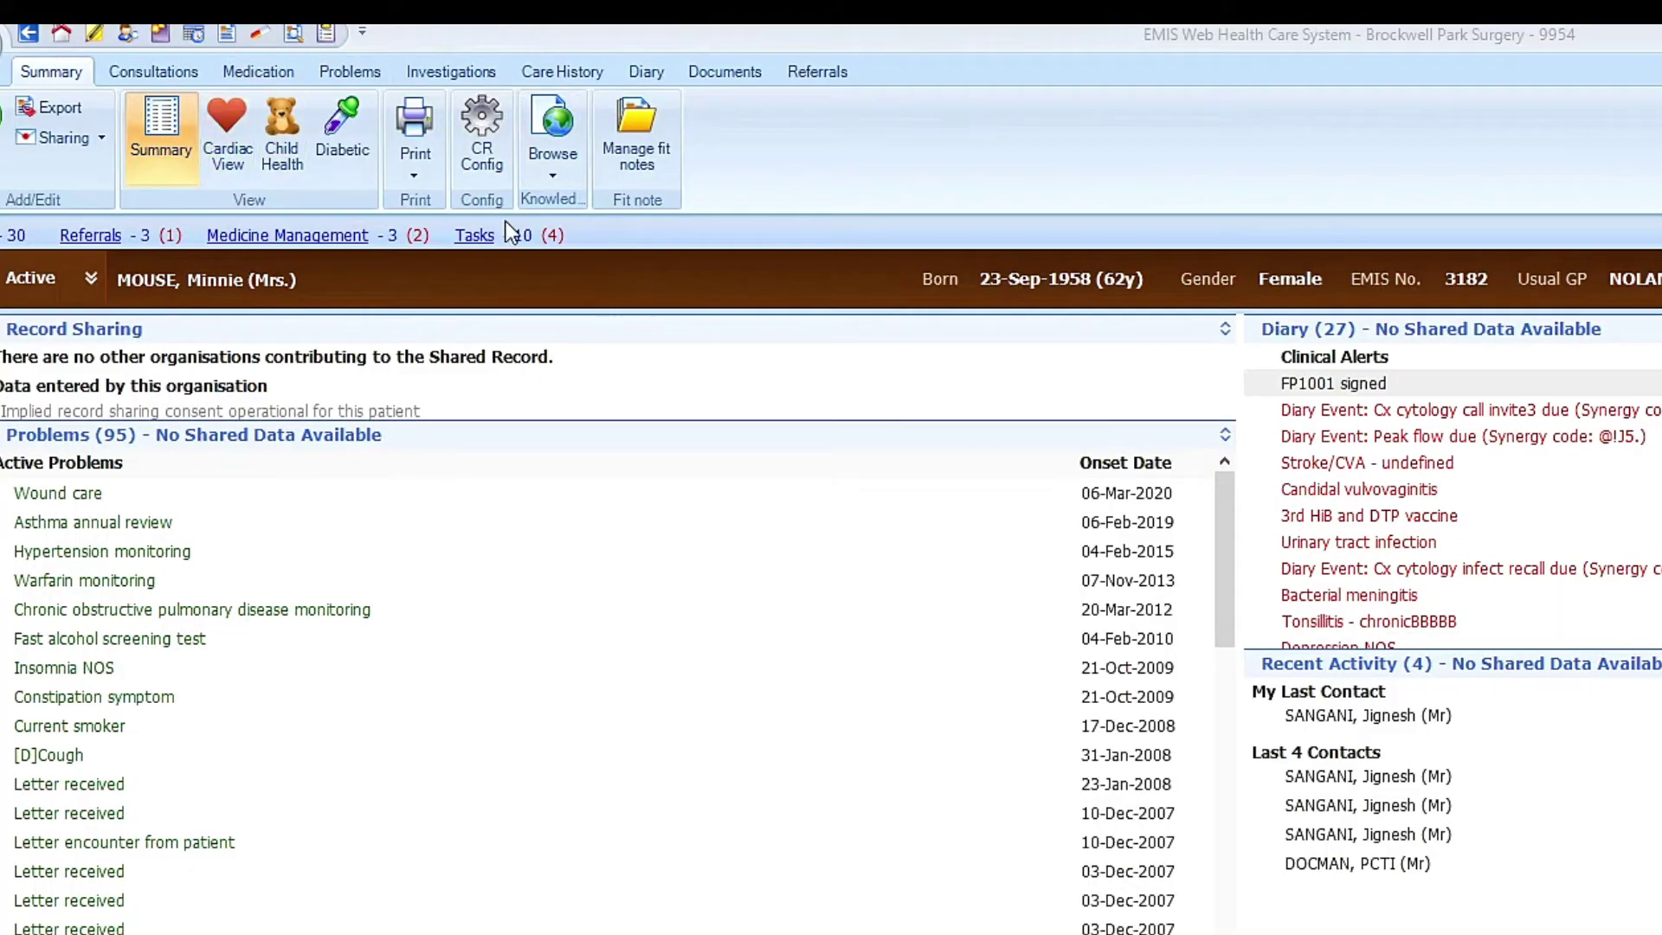
- Open the patient's Investigations record in EMIS Web
{"action": "left_click", "coordinate": [457, 77]}
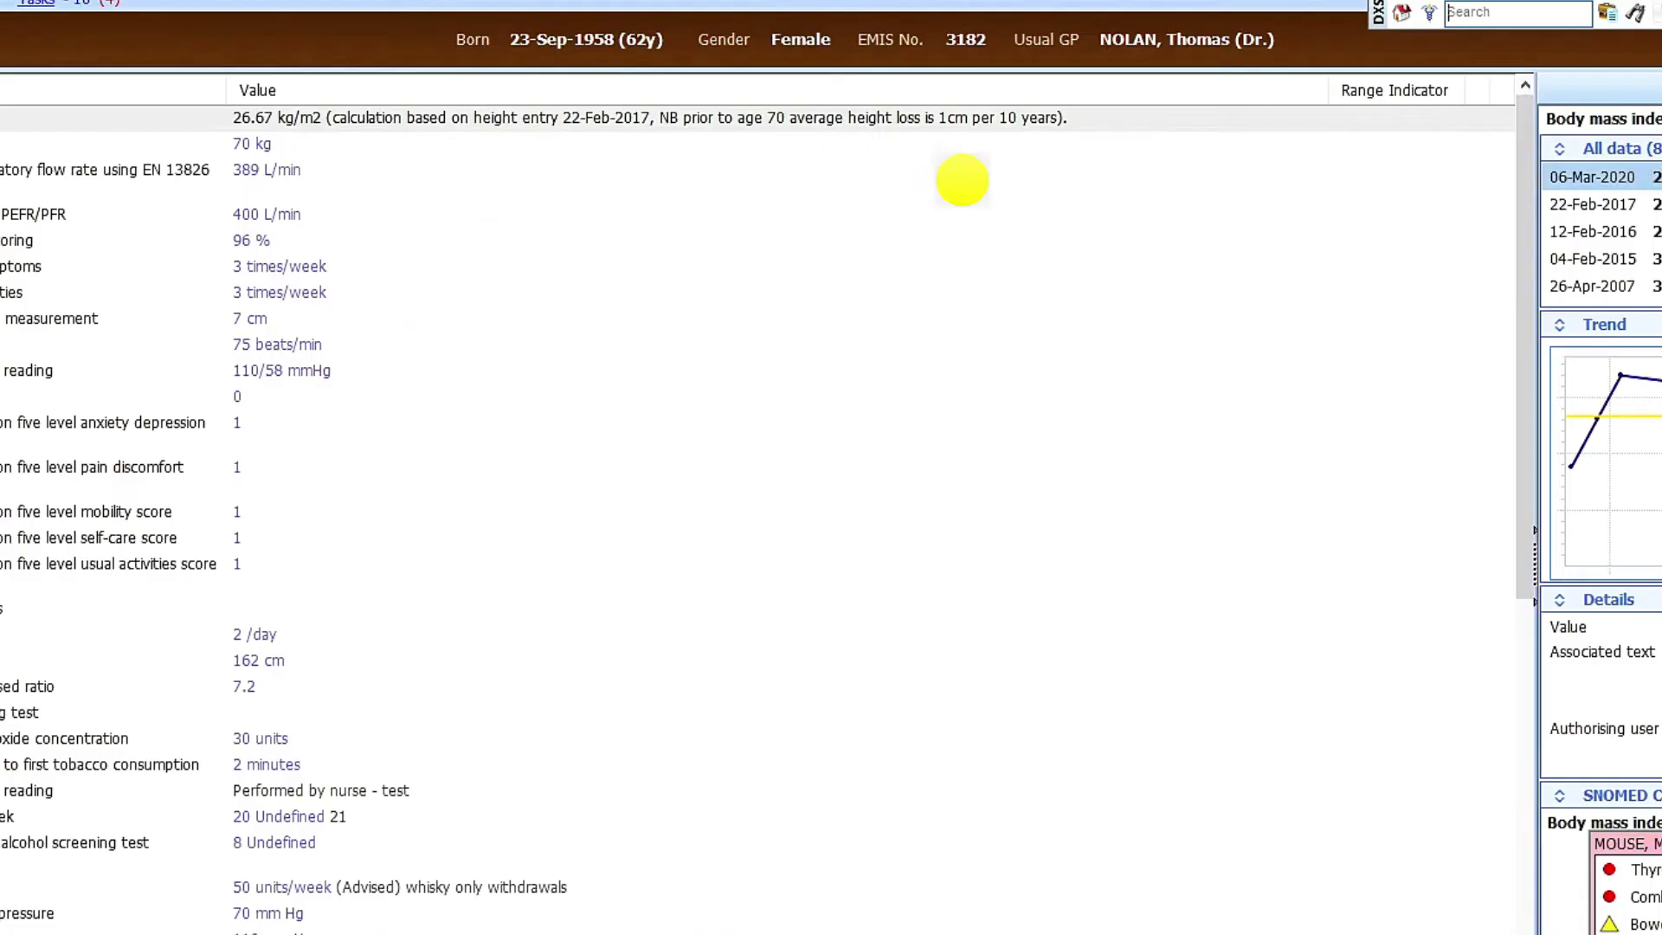
- Start a Kings College Hospital NHS Trust test request and select the completed 10:10 AM HbA1c request
{"action": "left_click", "coordinate": [960, 178]}
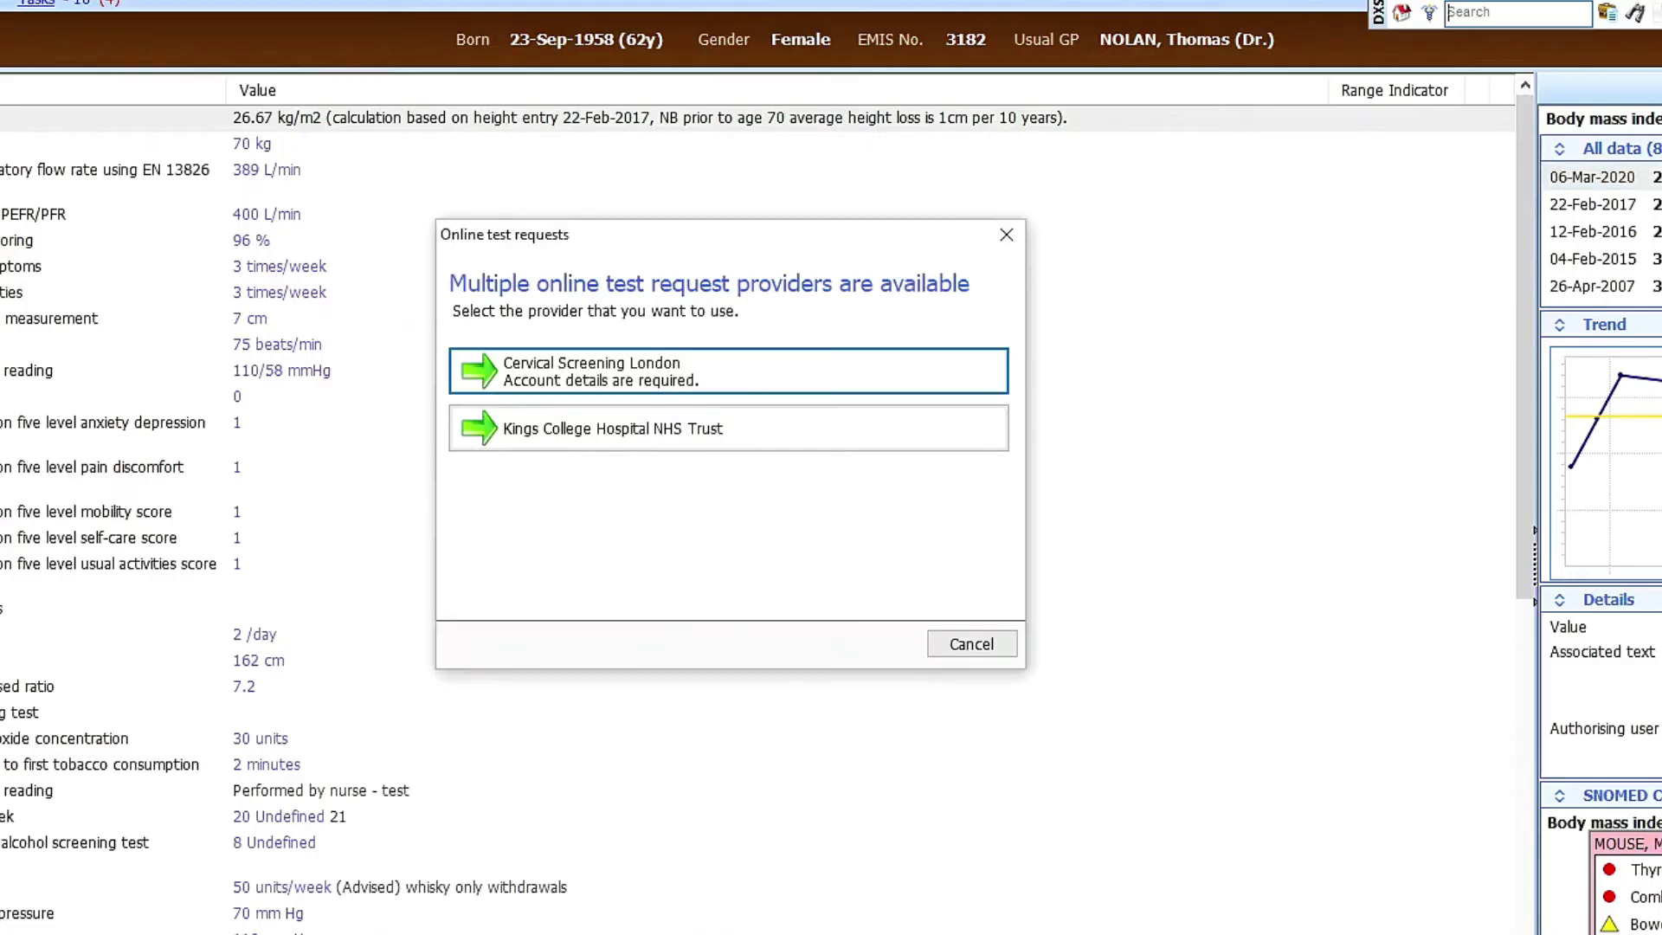
{"action": "left_click", "coordinate": [574, 438]}
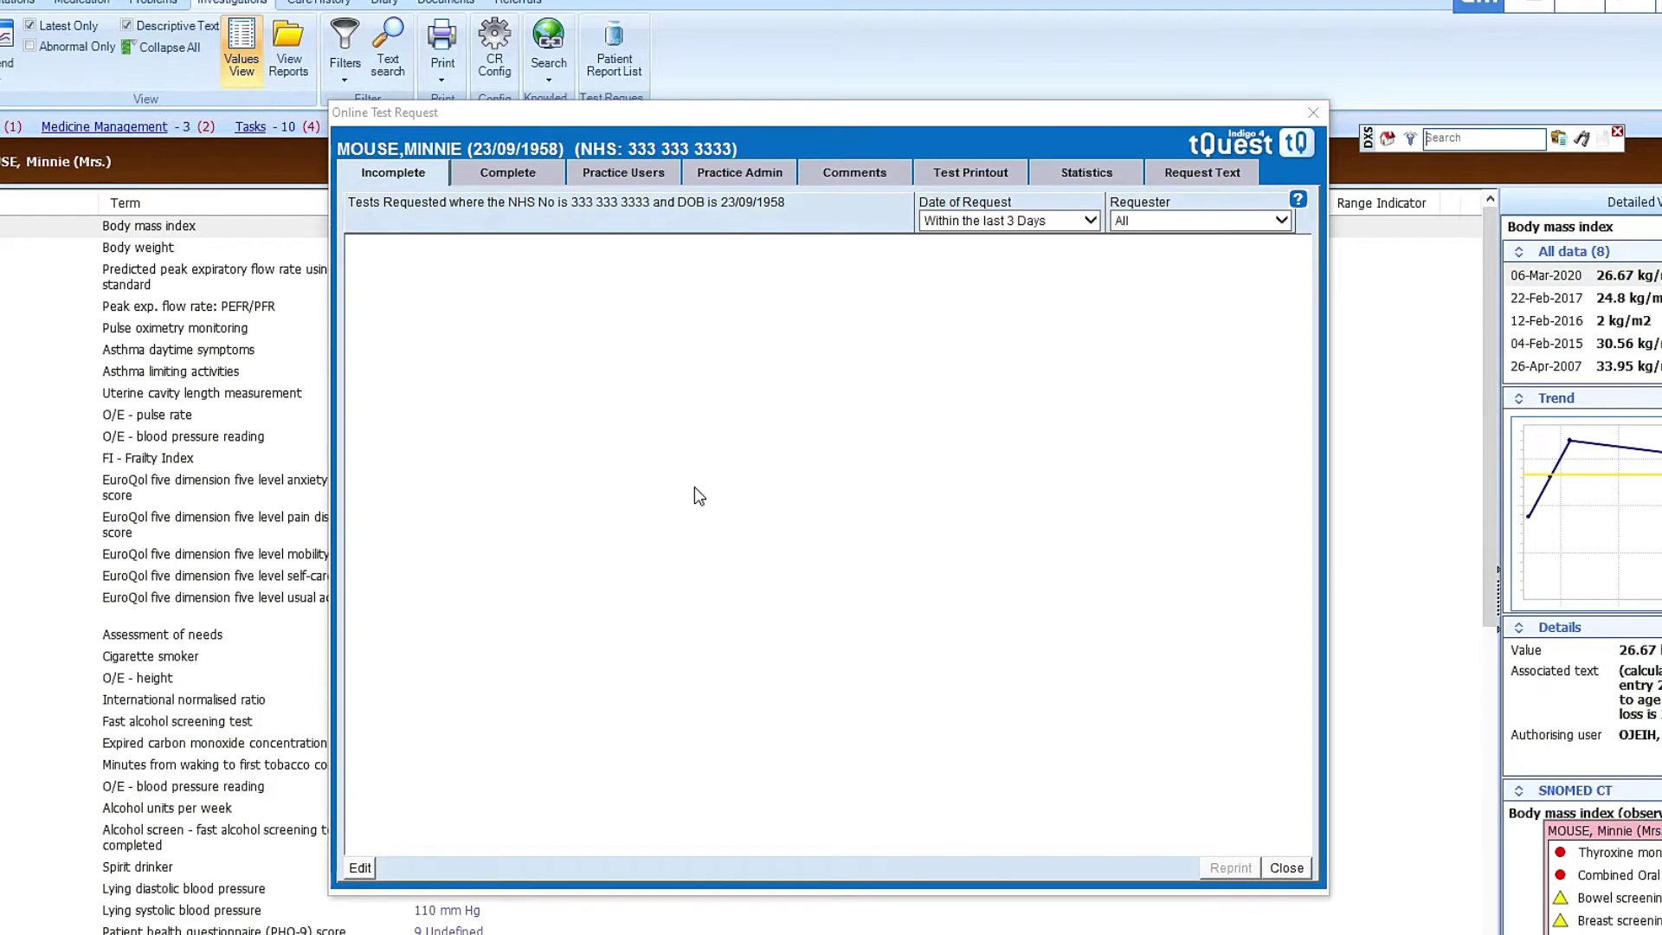
{"action": "left_click", "coordinate": [512, 180]}
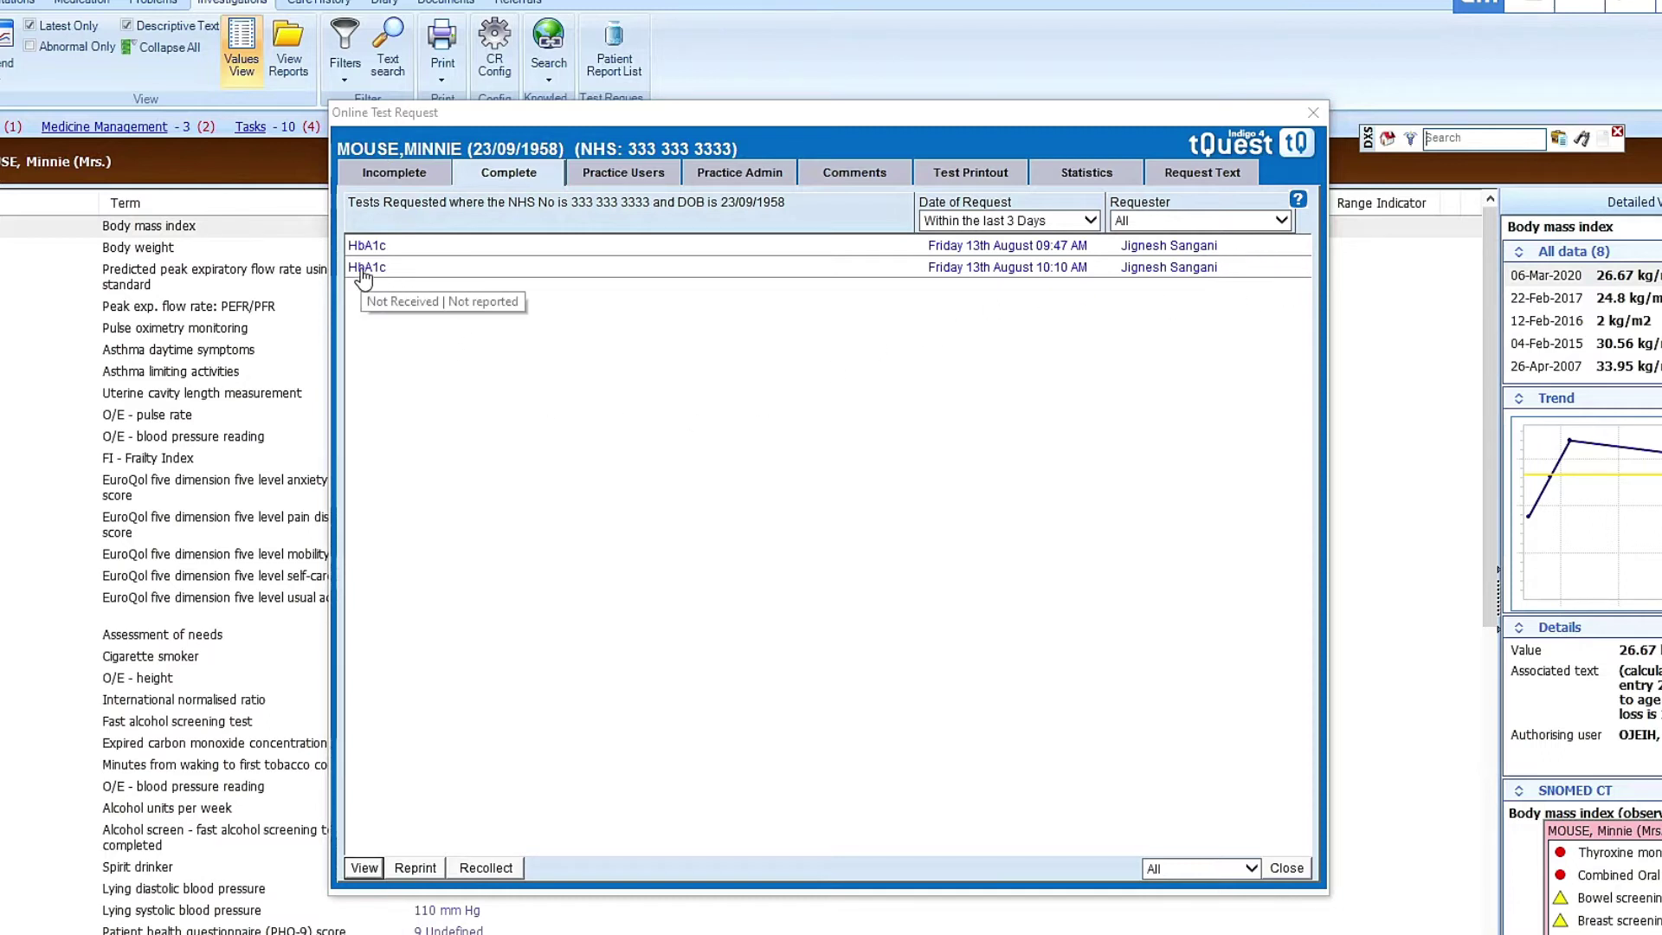
{"action": "mouse_move", "coordinate": [367, 267]}
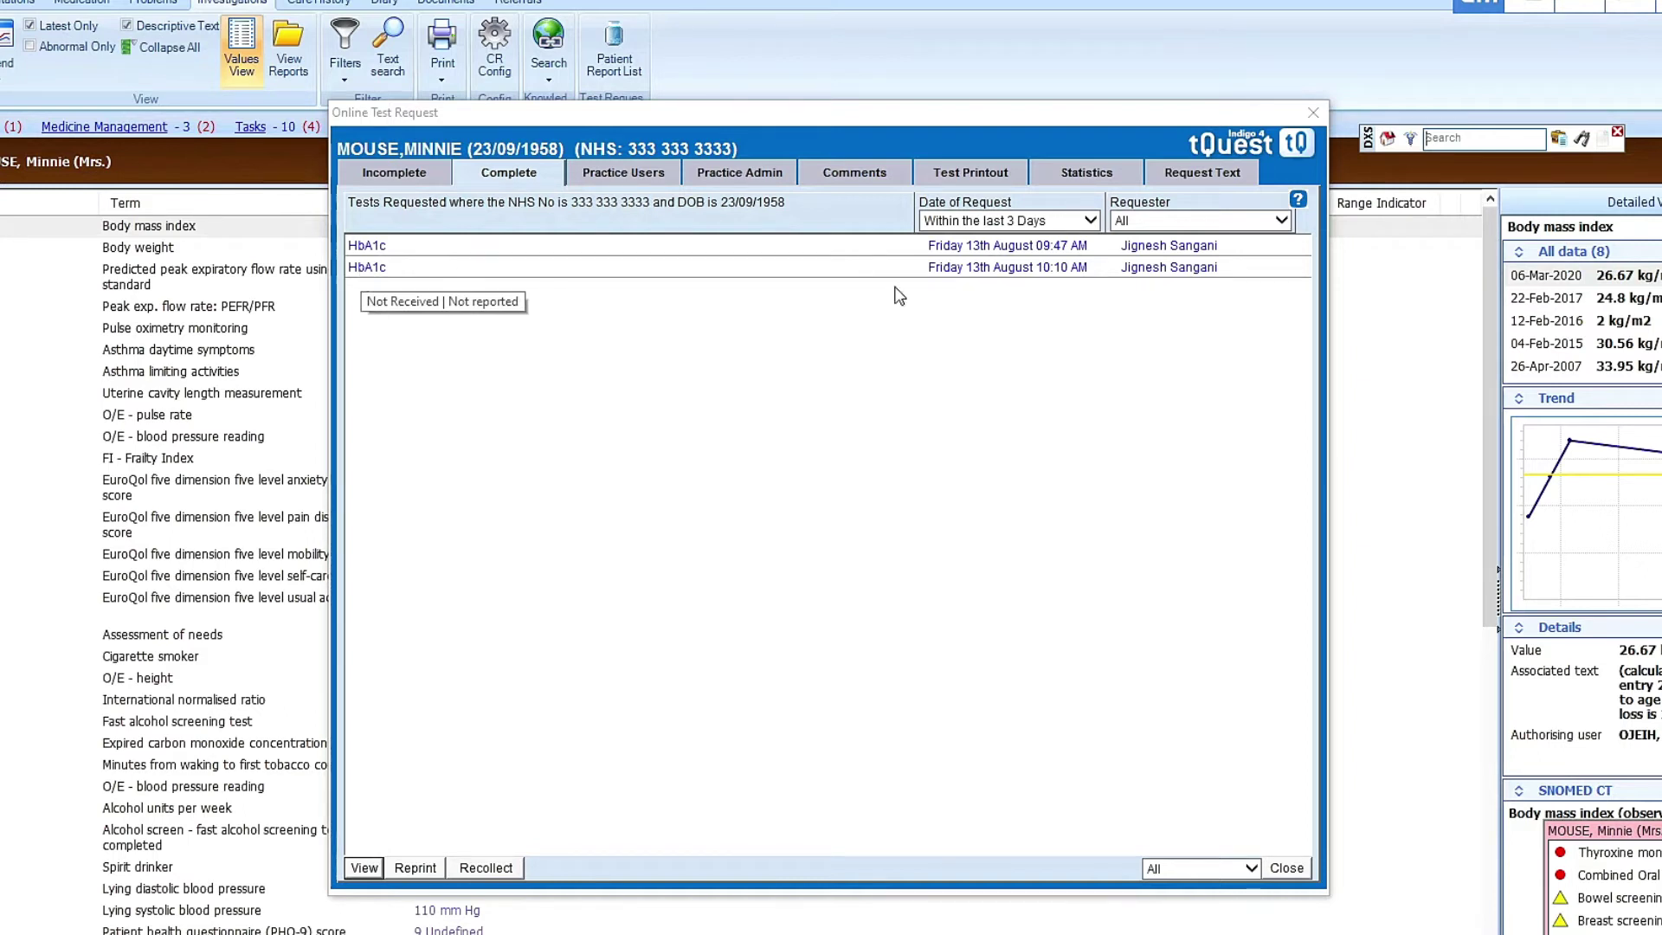
{"action": "left_click", "coordinate": [386, 275]}
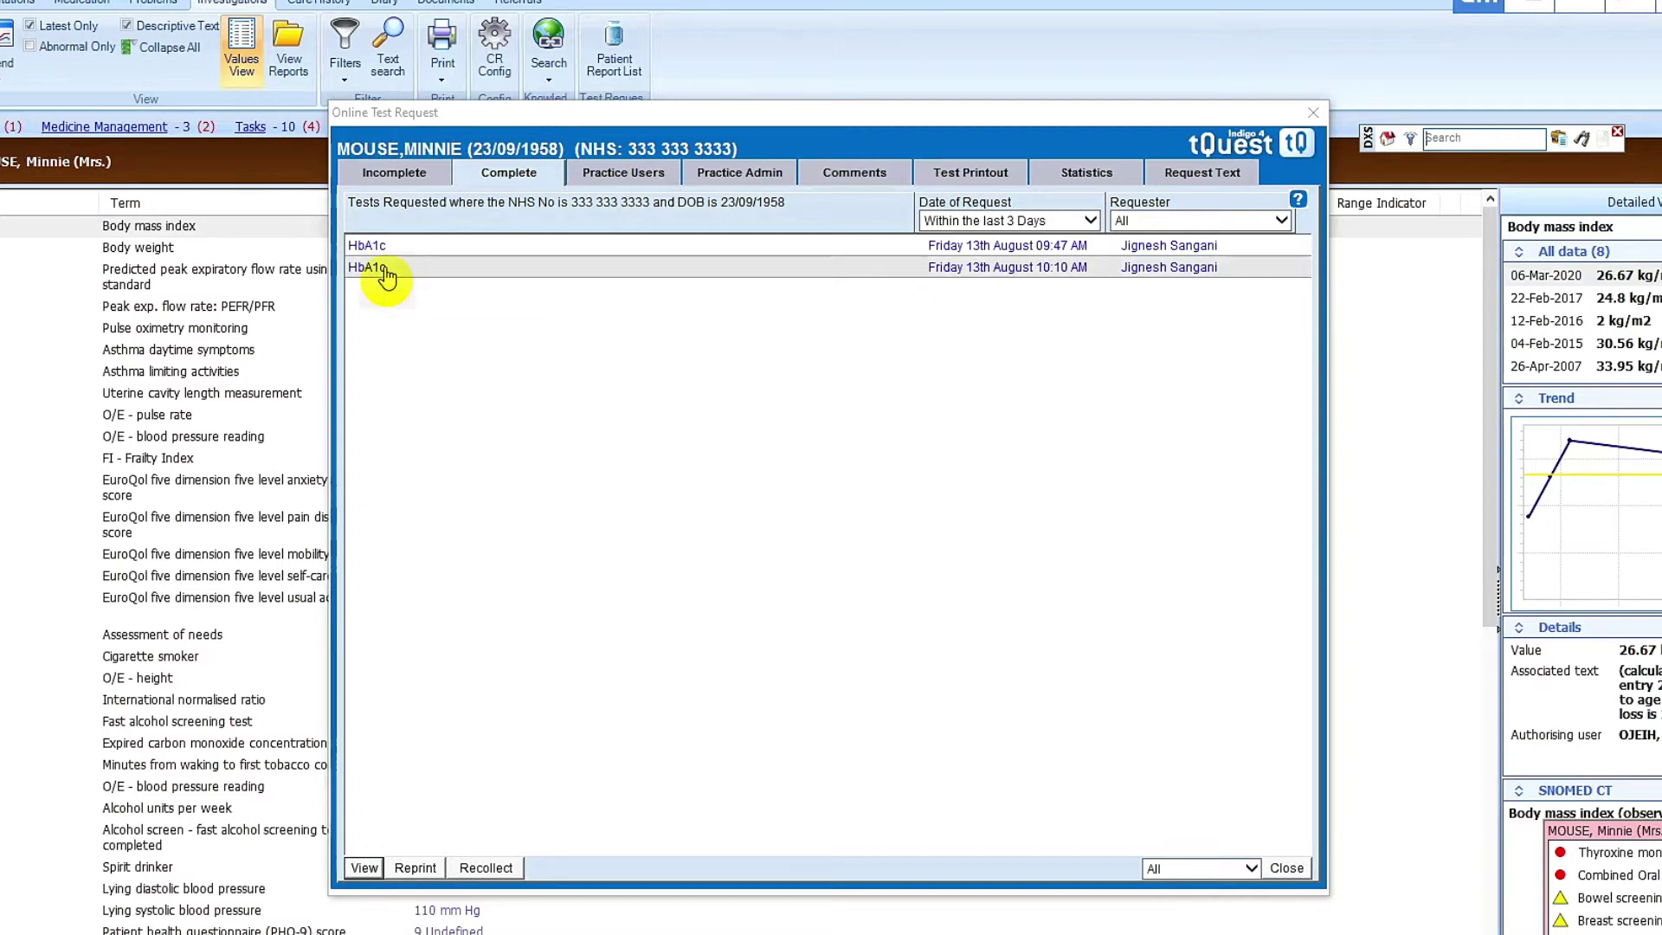
- Reprint the HbA1c form to the Brother HL-5450DN series printer using the Manual paper tray
{"action": "left_click", "coordinate": [417, 869]}
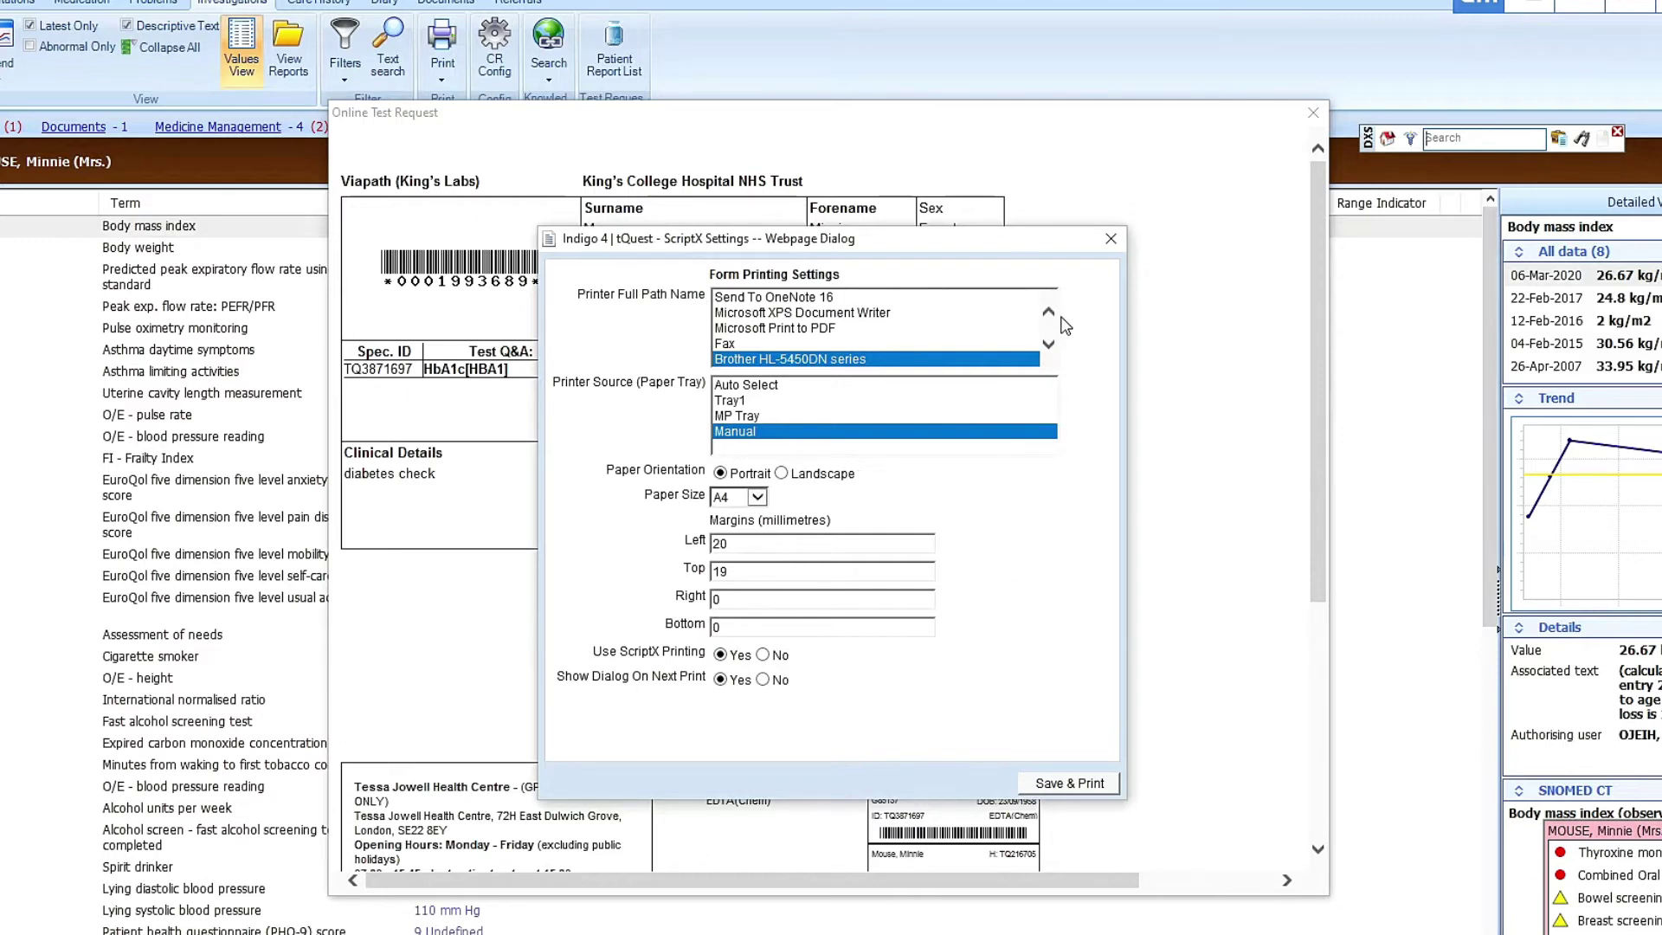
{"action": "left_click", "coordinate": [786, 303]}
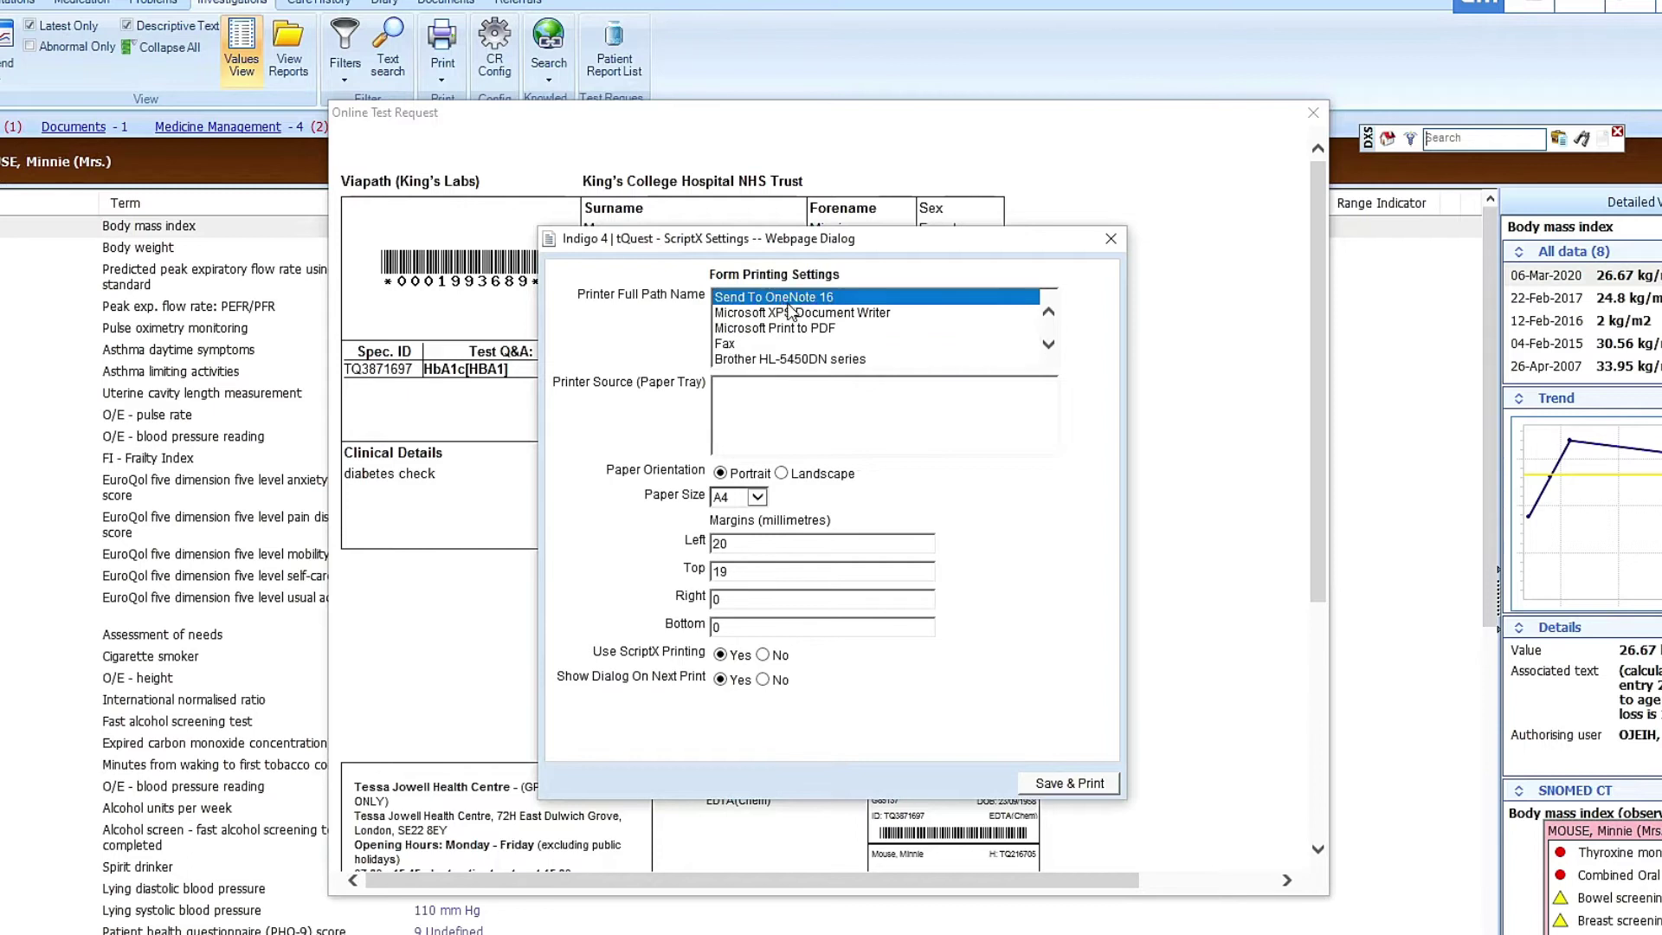
{"action": "left_click", "coordinate": [820, 317]}
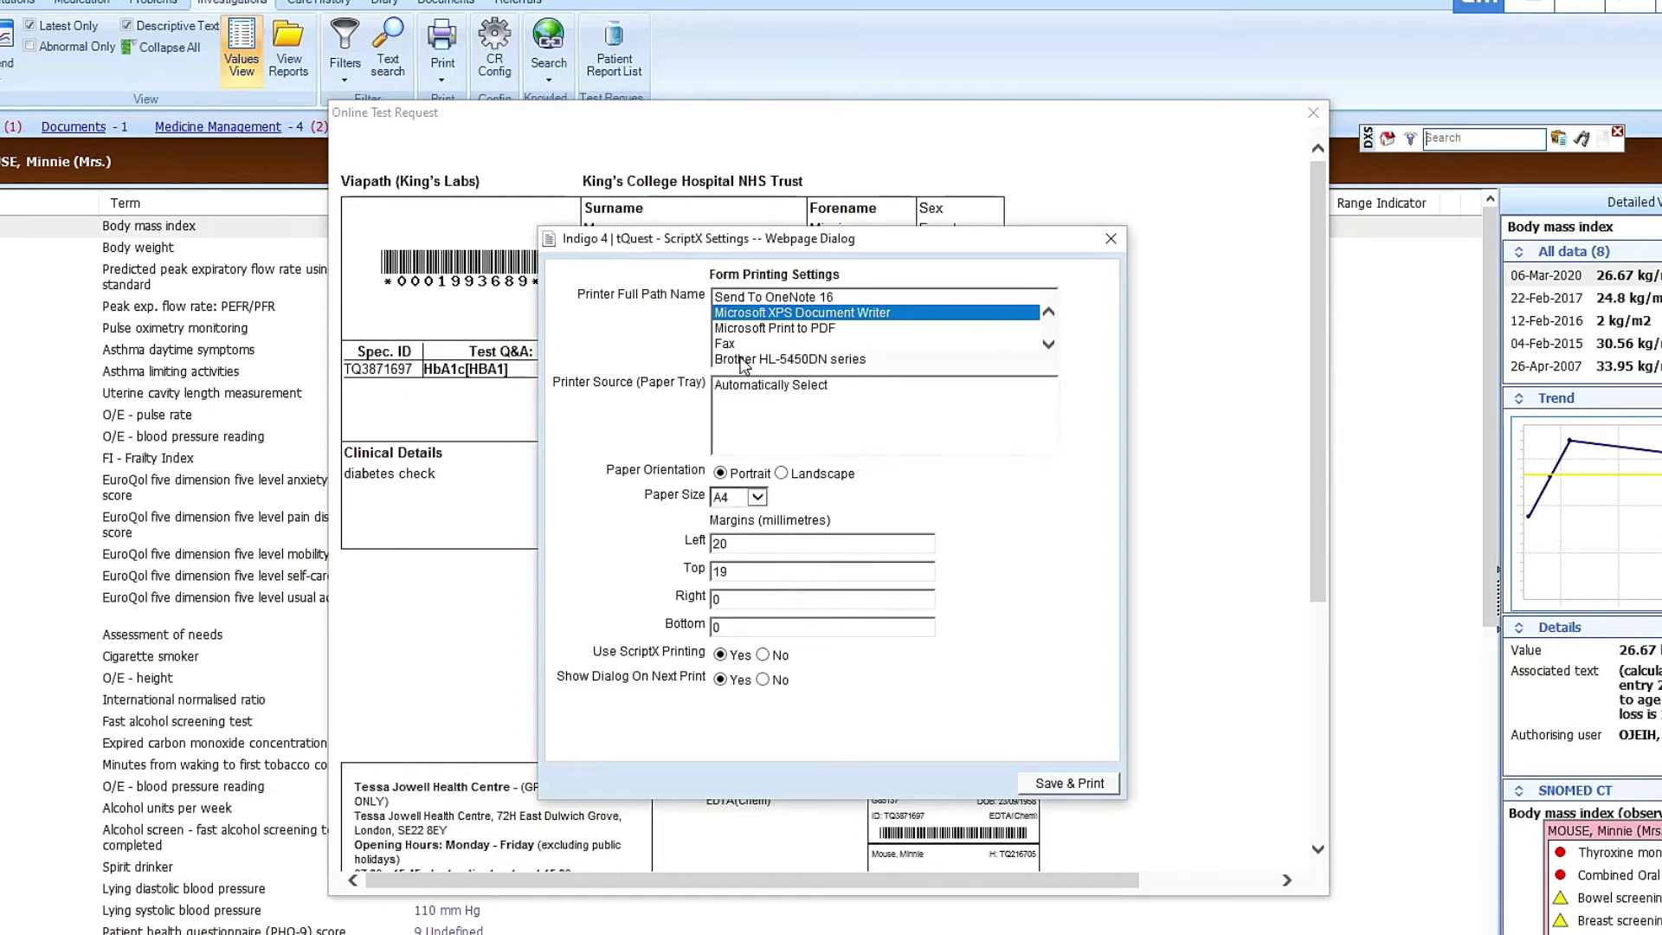
{"action": "left_click", "coordinate": [742, 359]}
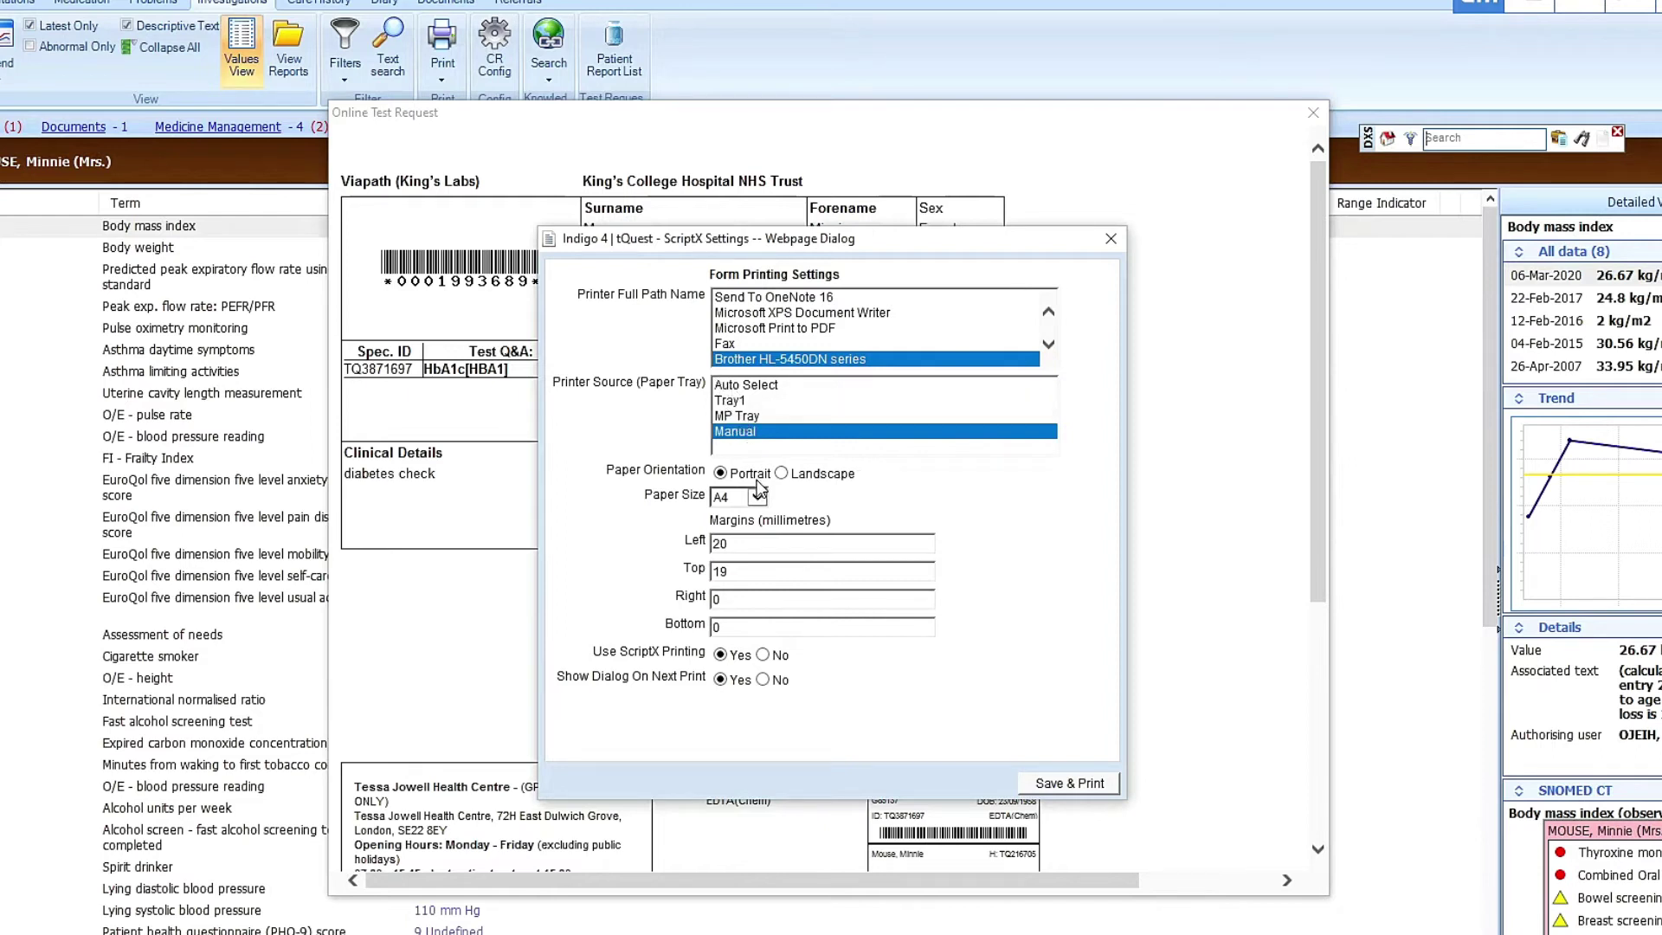
{"action": "left_click", "coordinate": [751, 432]}
- Enter 20 as the top margin, then verify left 20, right 0 and bottom 0
{"action": "double_click", "coordinate": [754, 563]}
{"action": "type", "text": "20"}
{"action": "left_click", "coordinate": [746, 599]}
{"action": "left_click", "coordinate": [737, 631]}
{"action": "left_click", "coordinate": [743, 602]}
{"action": "left_click", "coordinate": [727, 543]}
{"action": "left_click", "coordinate": [735, 571]}
{"action": "left_click", "coordinate": [736, 599]}
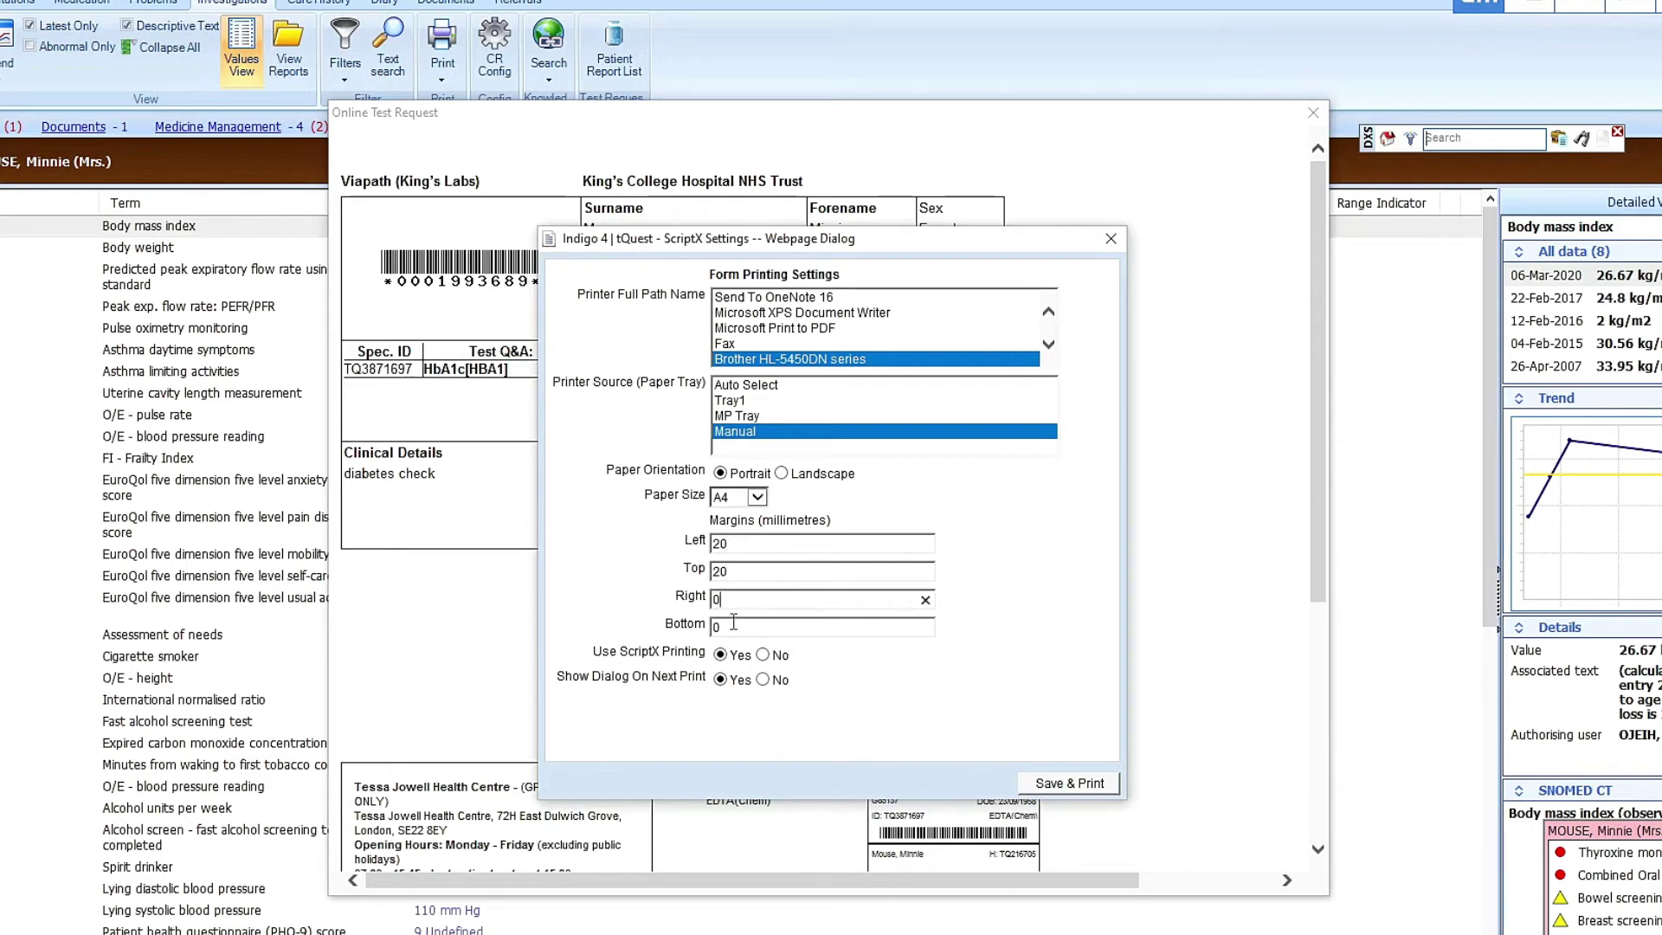
{"action": "left_click", "coordinate": [734, 542]}
{"action": "left_click", "coordinate": [724, 599]}
{"action": "left_click", "coordinate": [747, 626]}
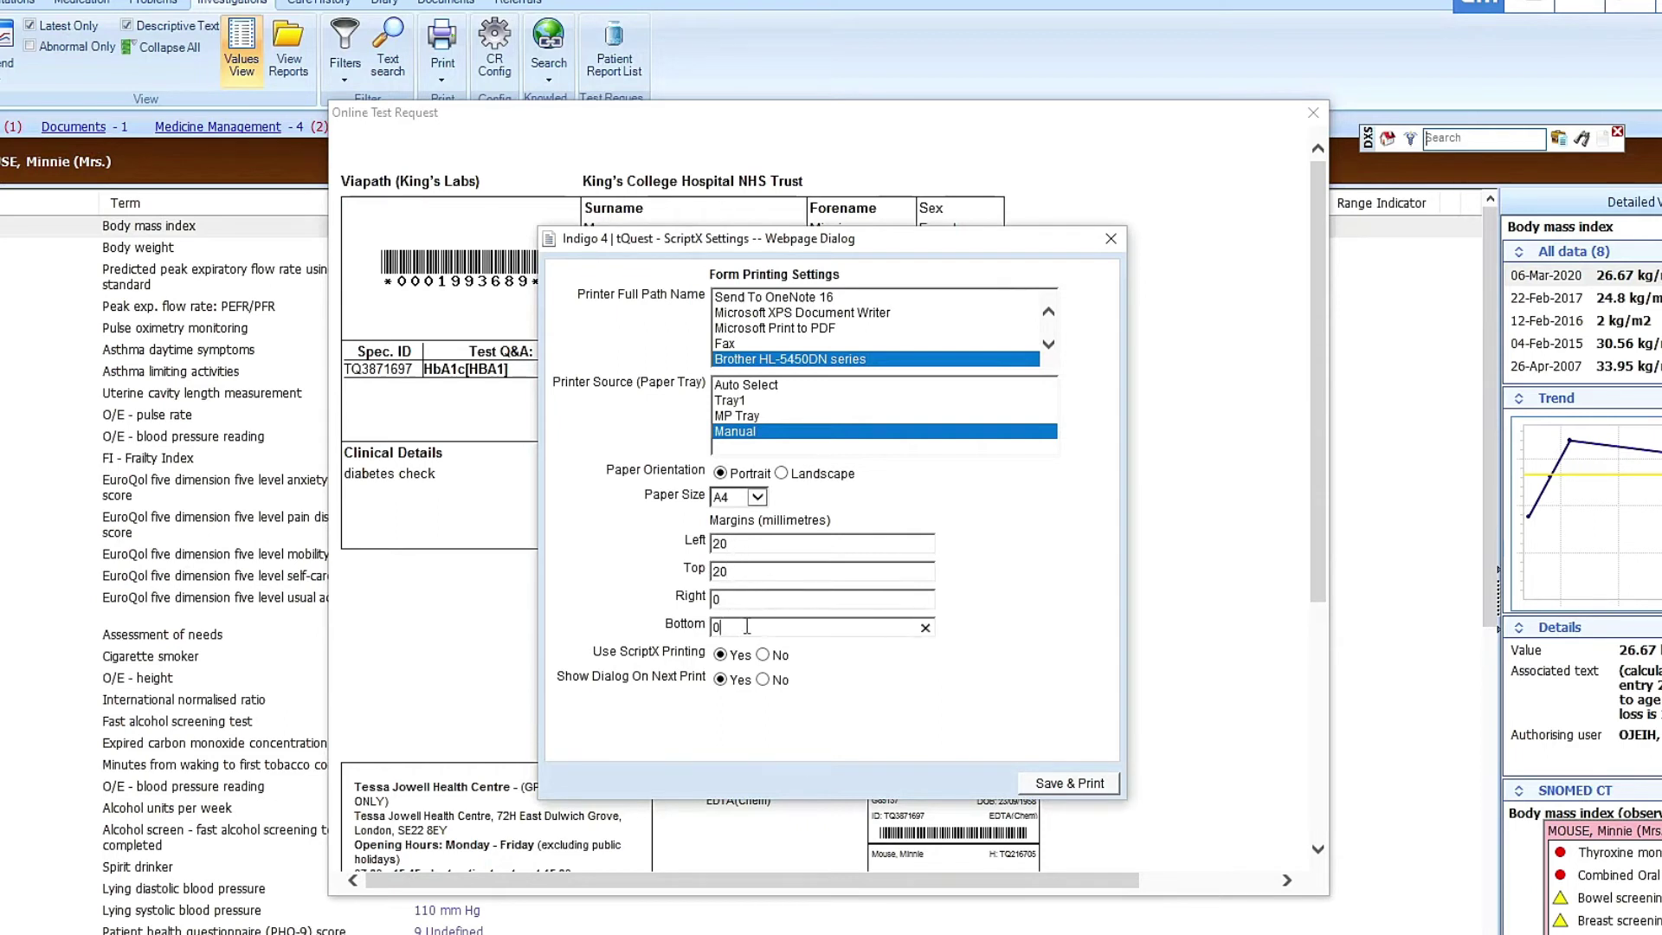
- Save & Print the HbA1c request form and confirm Yes that it printed correctly
{"action": "left_click", "coordinate": [1068, 786]}
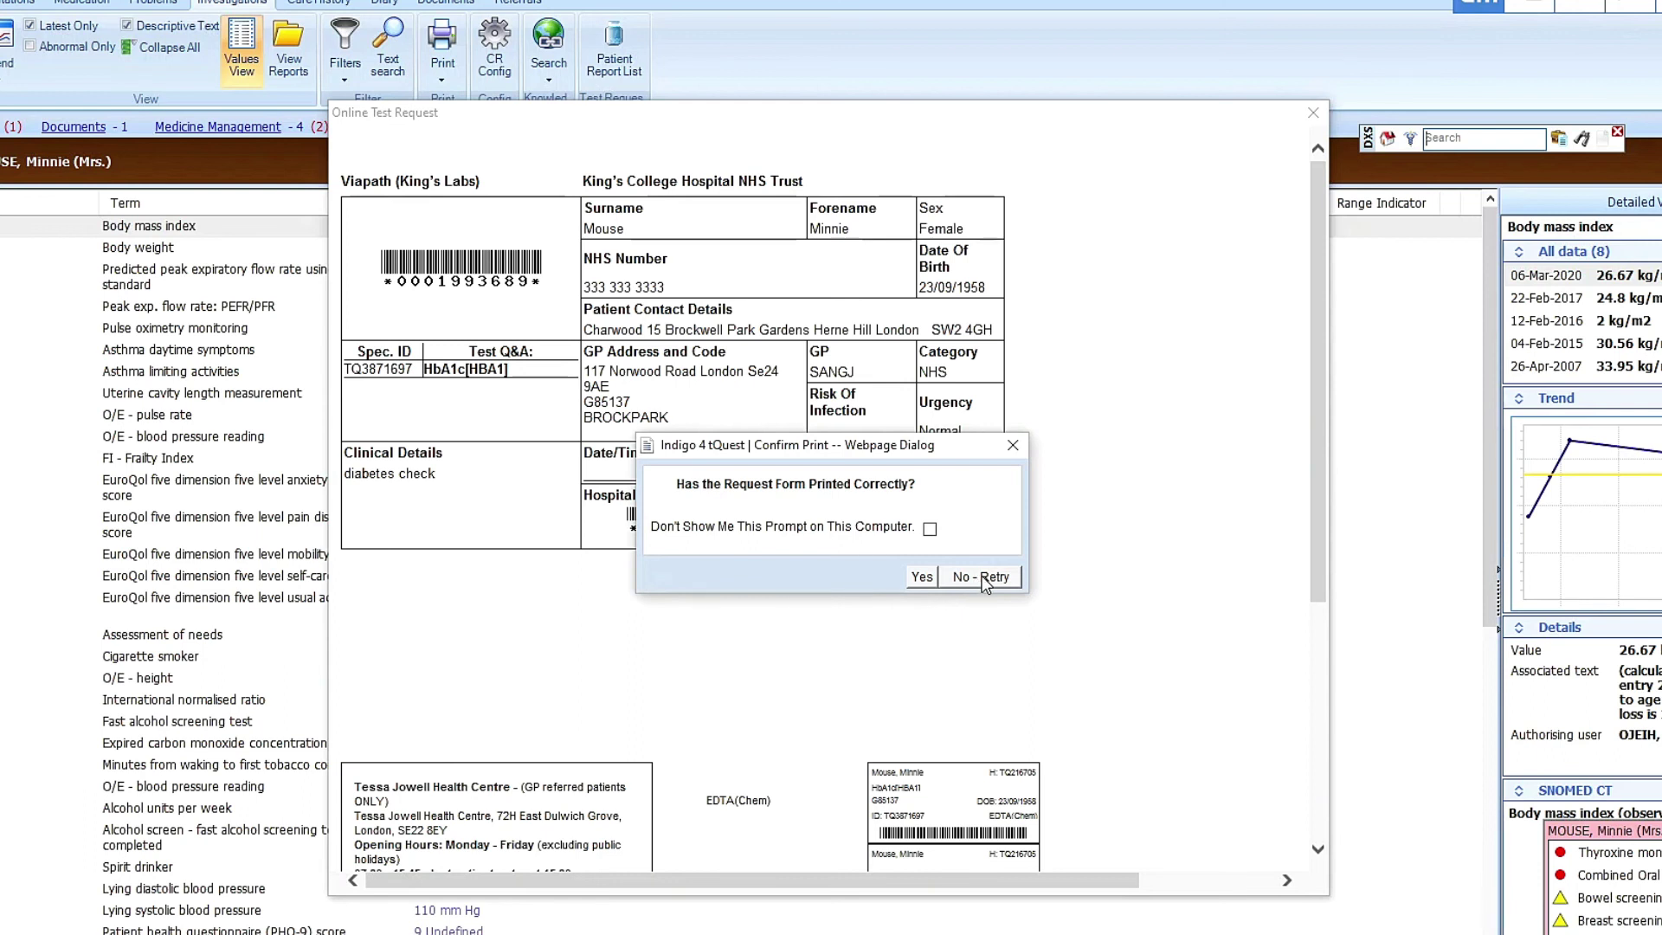
{"action": "left_click", "coordinate": [922, 578]}
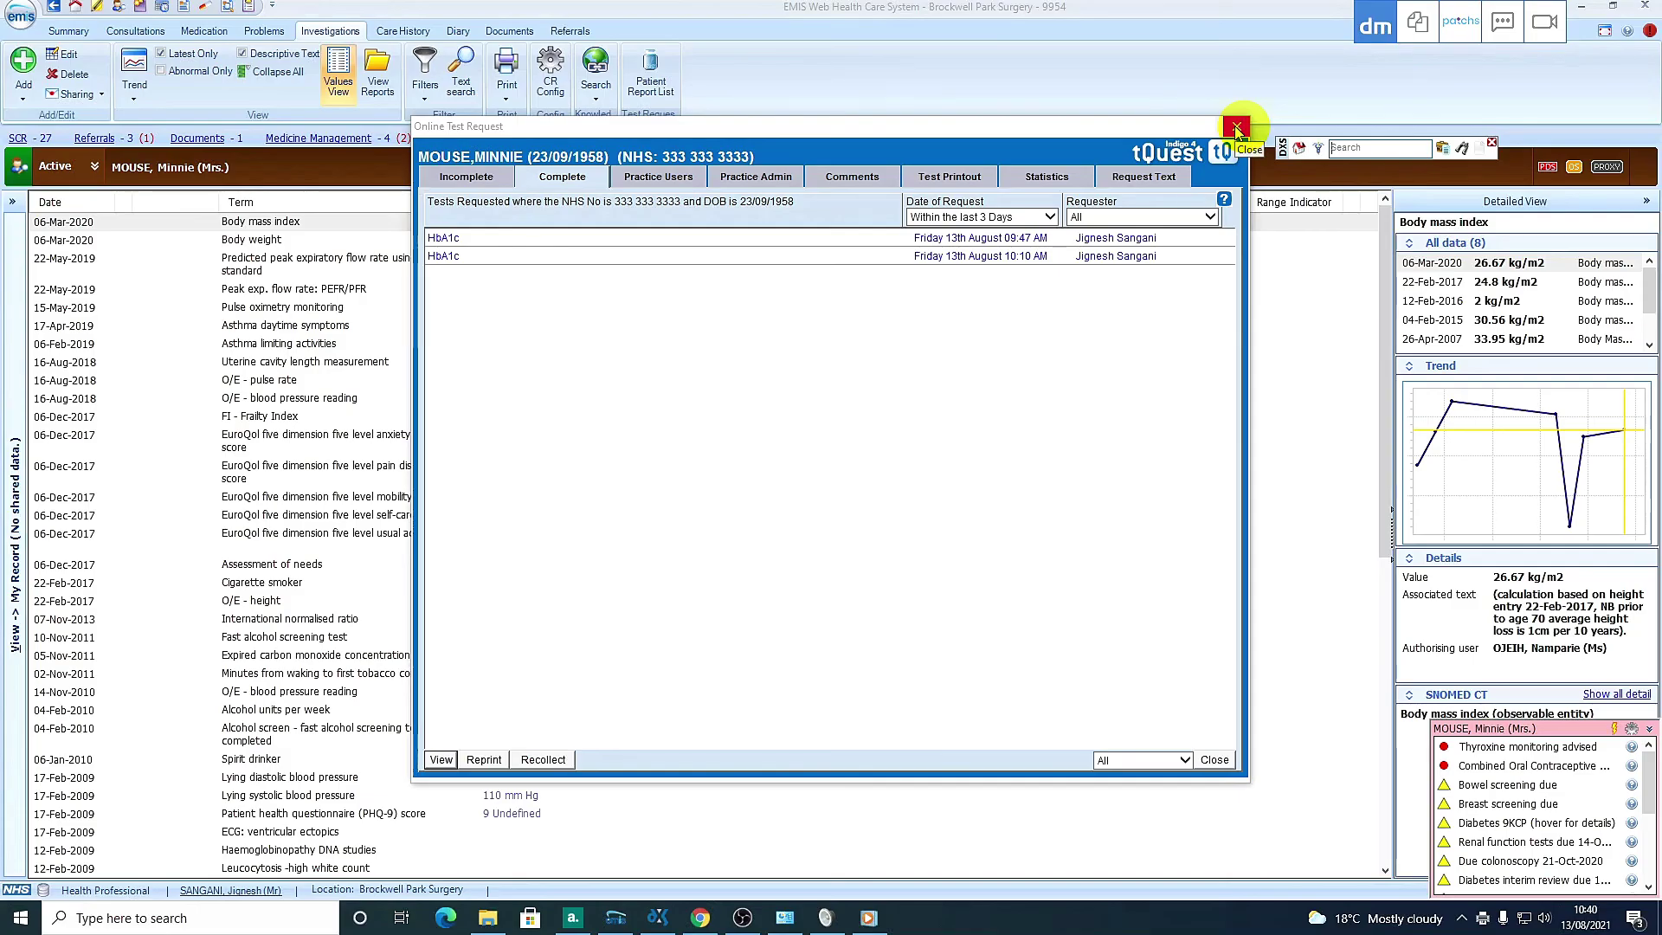
- Close the Online Test Request window to return to the patient's investigations
{"action": "left_click", "coordinate": [1313, 118]}
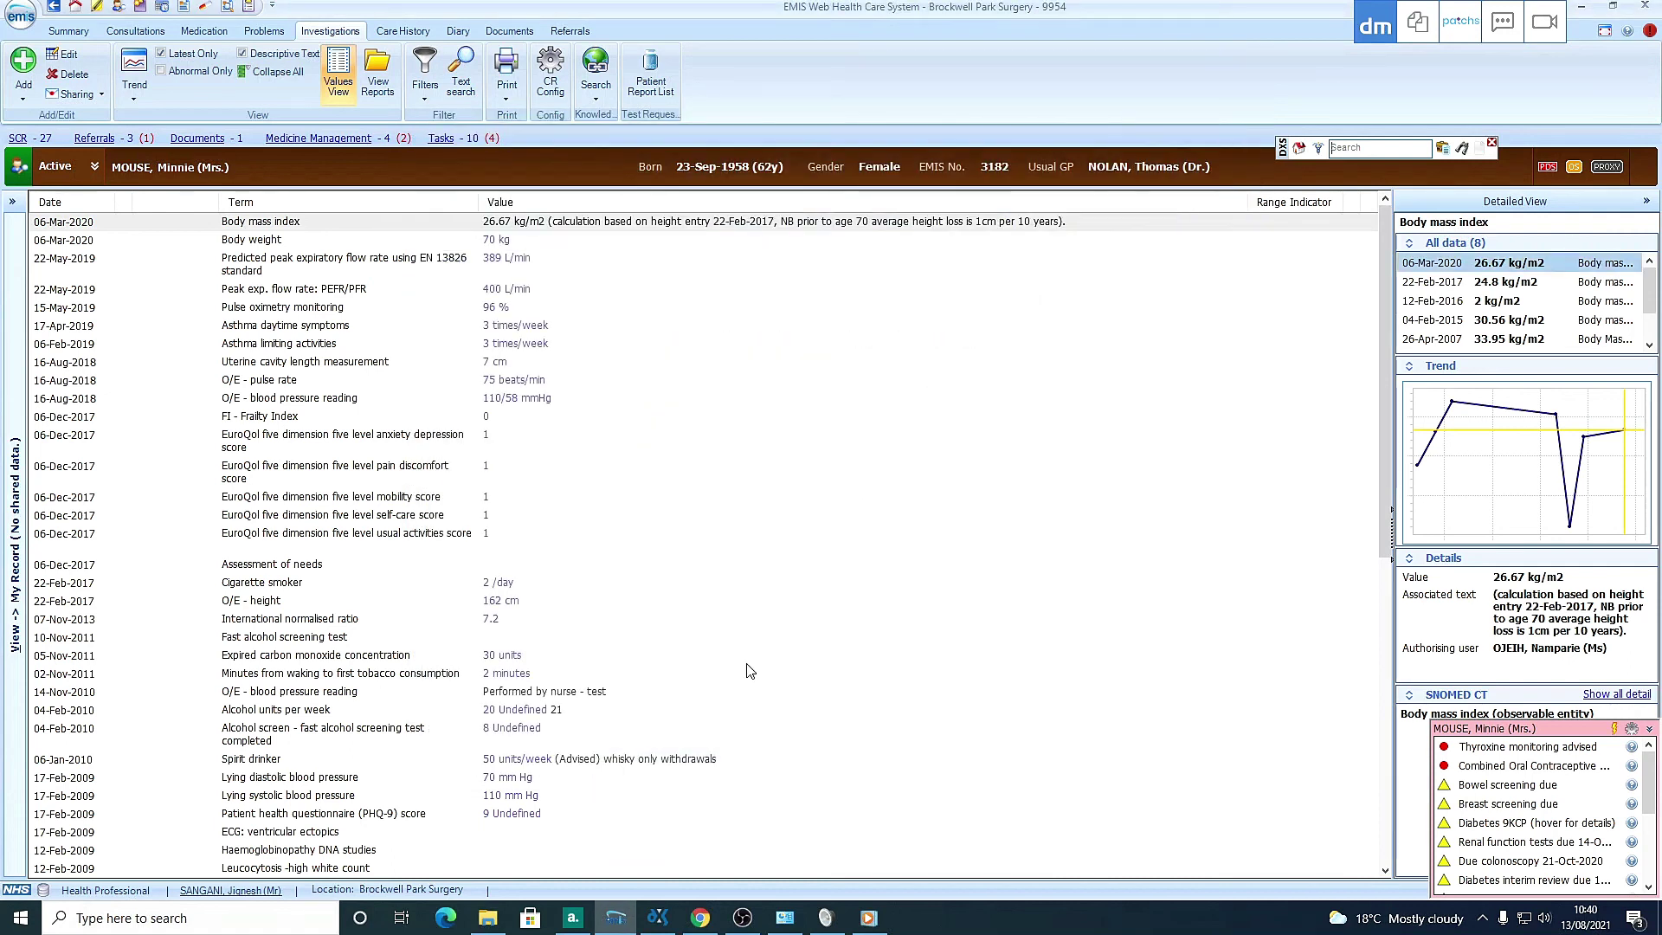